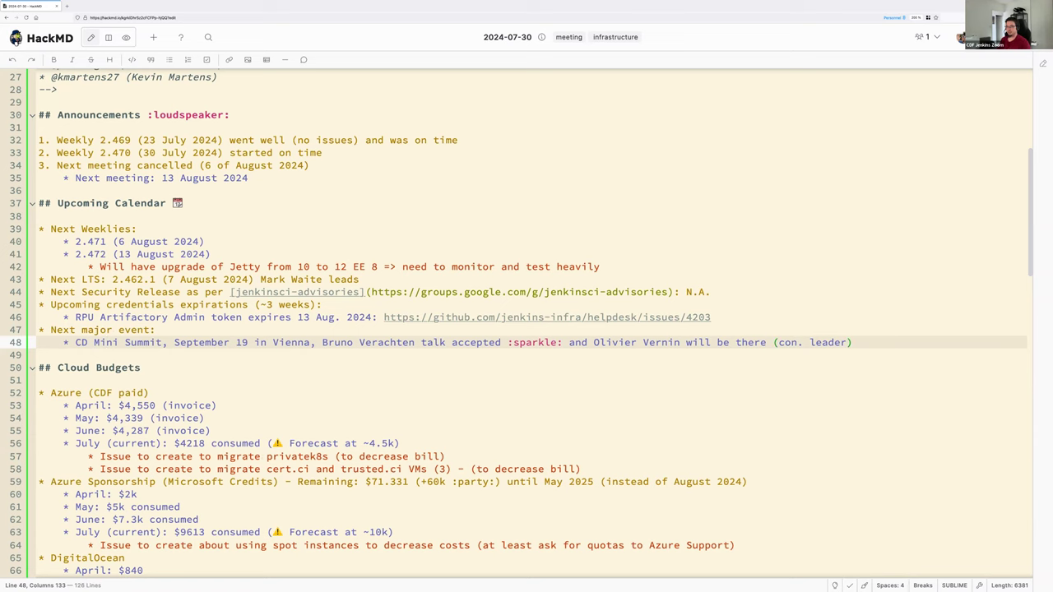
{"action": "scroll", "coordinate": [526, 329], "scroll_direction": "down", "scroll_amount": 2}
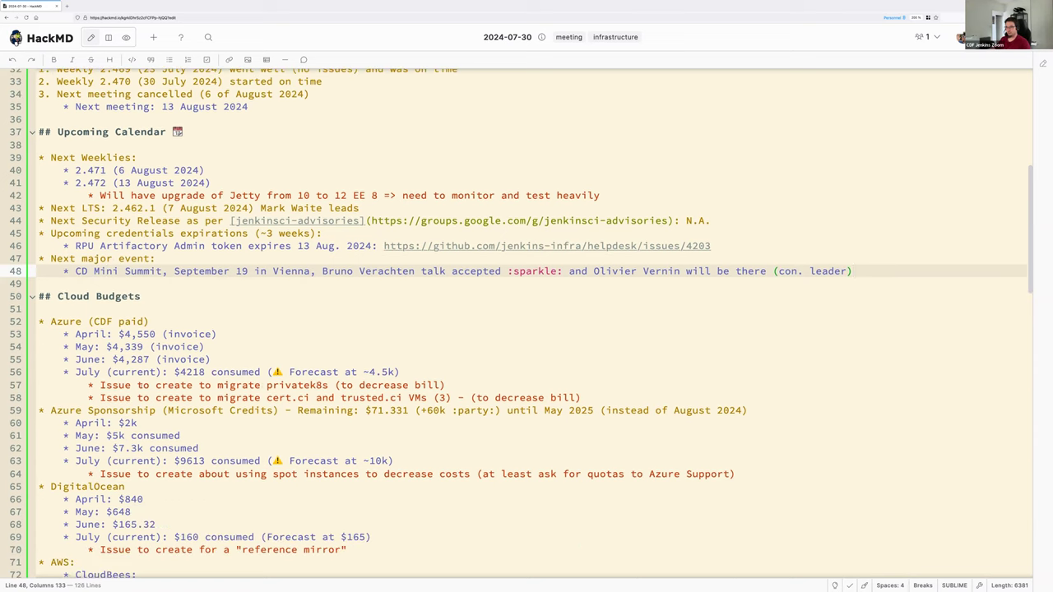
{"action": "left_click", "coordinate": [312, 372]}
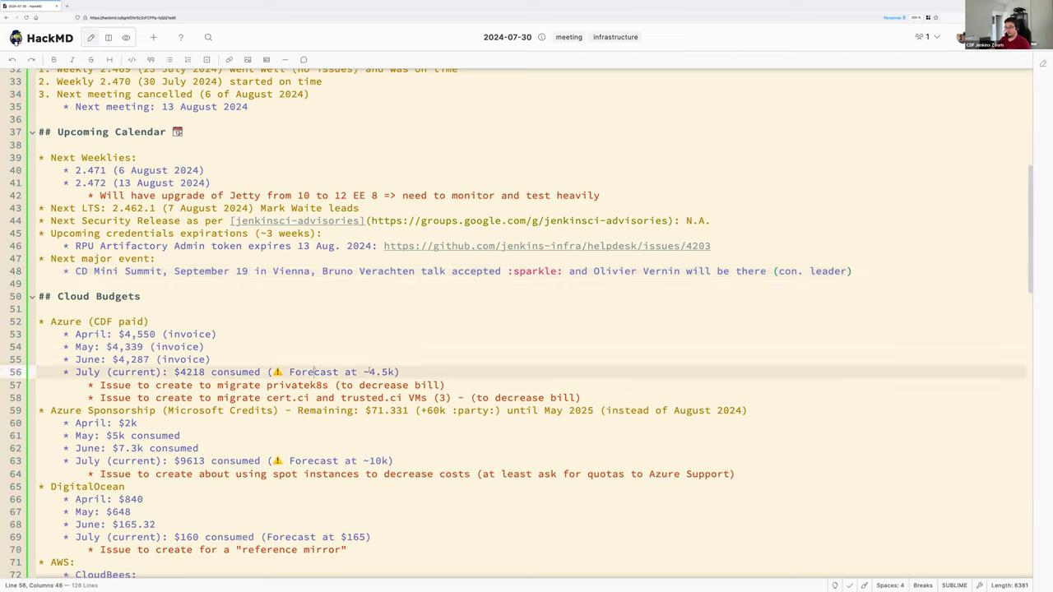
{"action": "left_click_drag", "start_coordinate": [369, 371], "coordinate": [388, 372]}
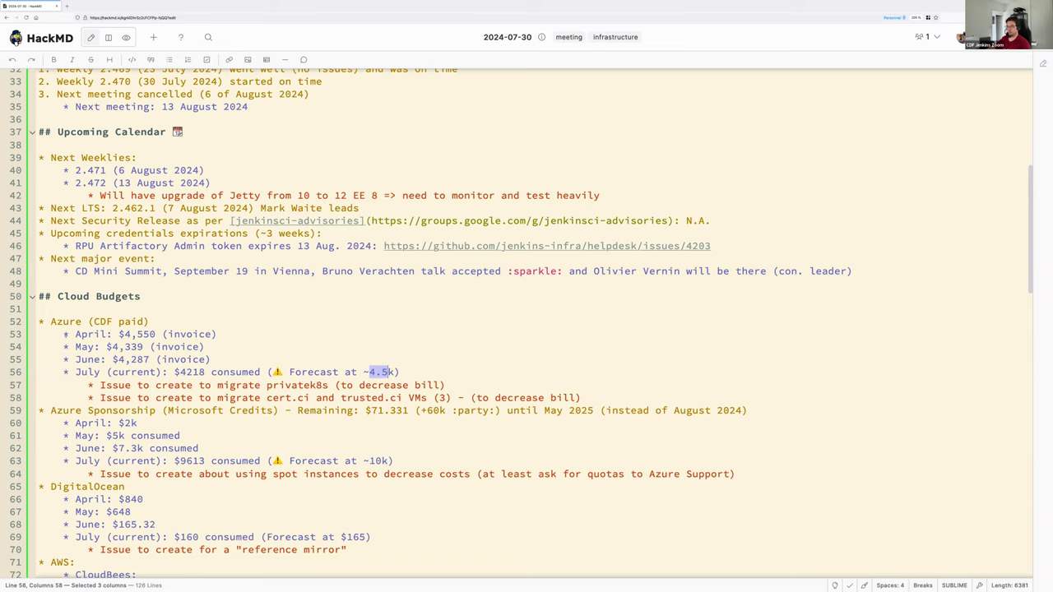
{"action": "left_click_drag", "start_coordinate": [65, 335], "coordinate": [212, 359]}
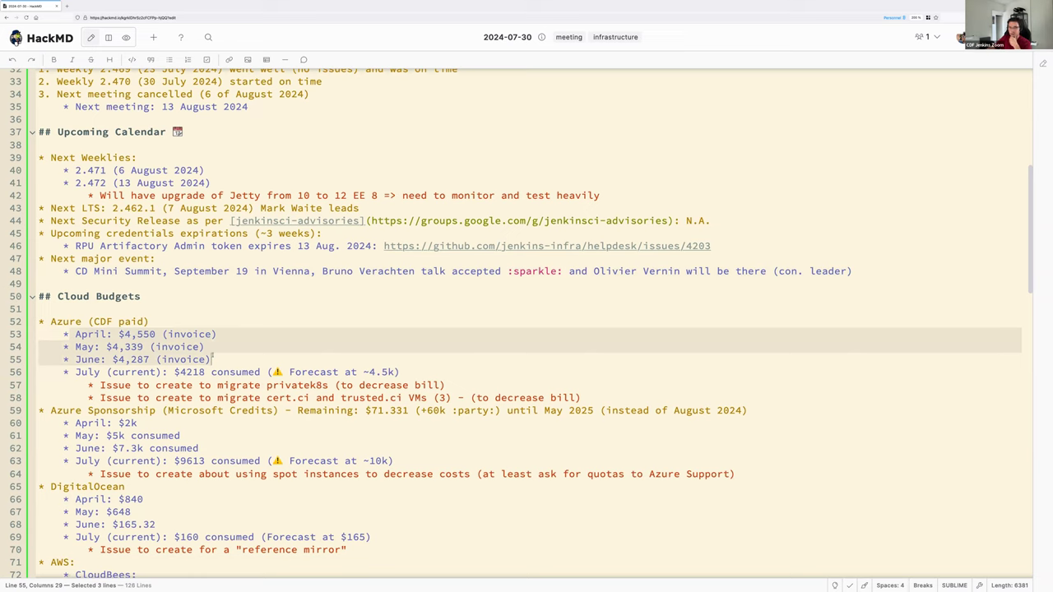
{"action": "left_click", "coordinate": [80, 321]}
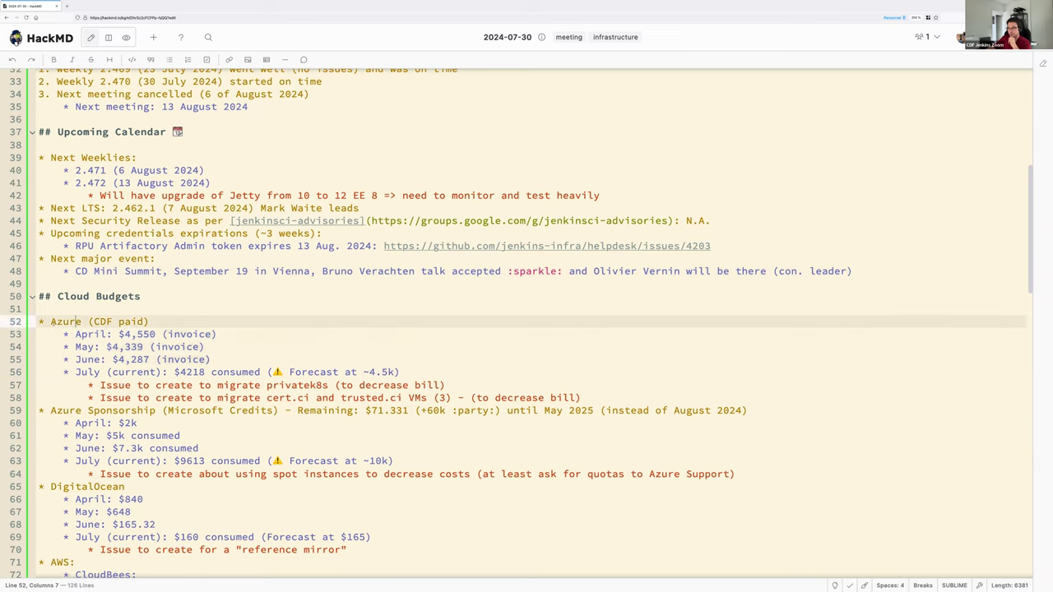
{"action": "left_click", "coordinate": [417, 373]}
Step: Add an indented bullet 'Need to carefully check why did it increase' under Azure's July line
{"action": "key", "text": "Return"}
{"action": "key", "text": "Tab"}
{"action": "type", "text": "N"}
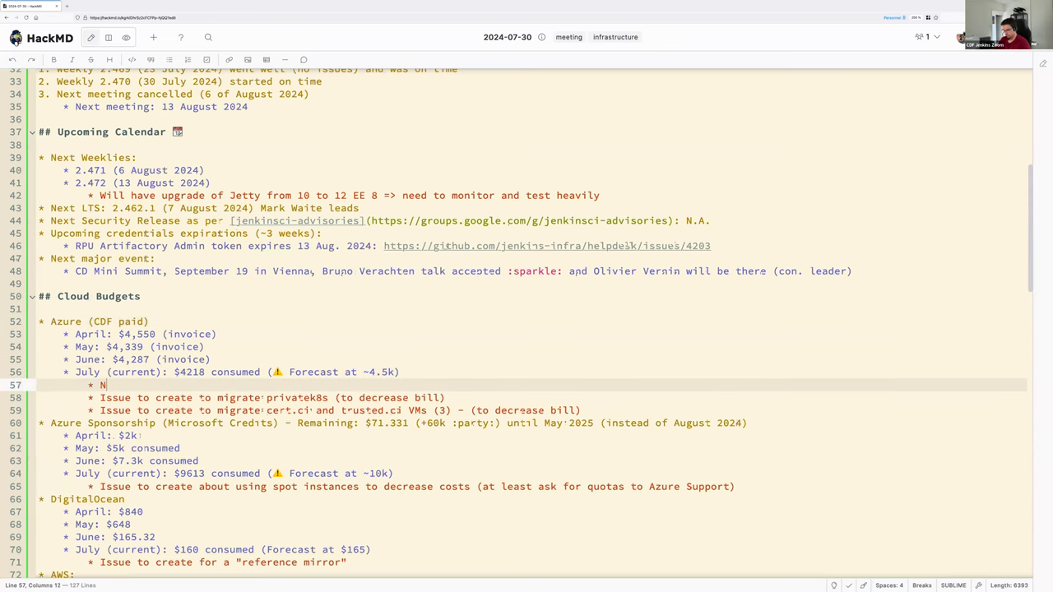
{"action": "type", "text": "eed to carefully check "}
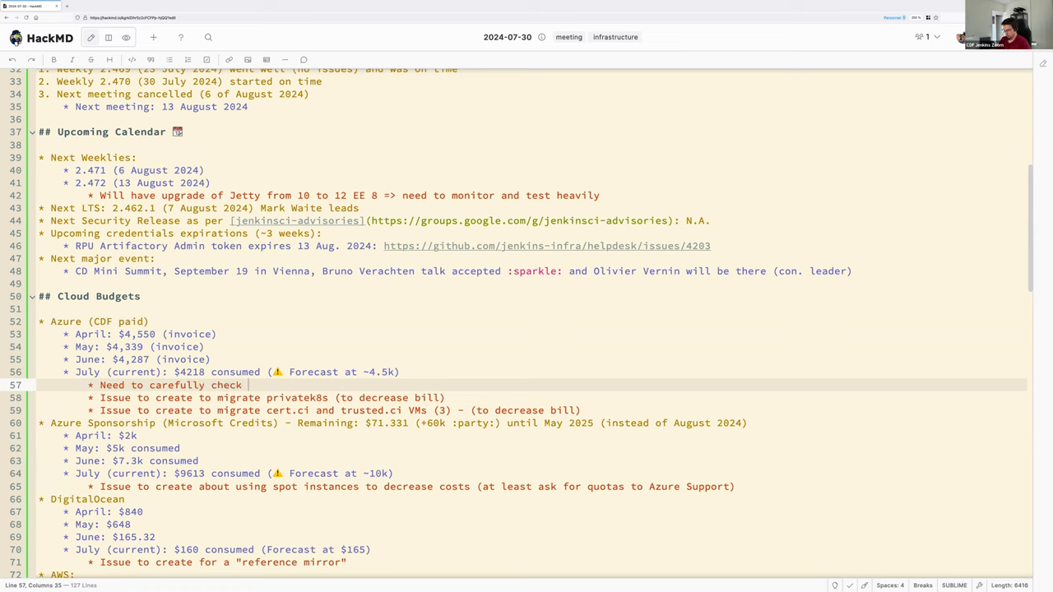
{"action": "type", "text": "why did"}
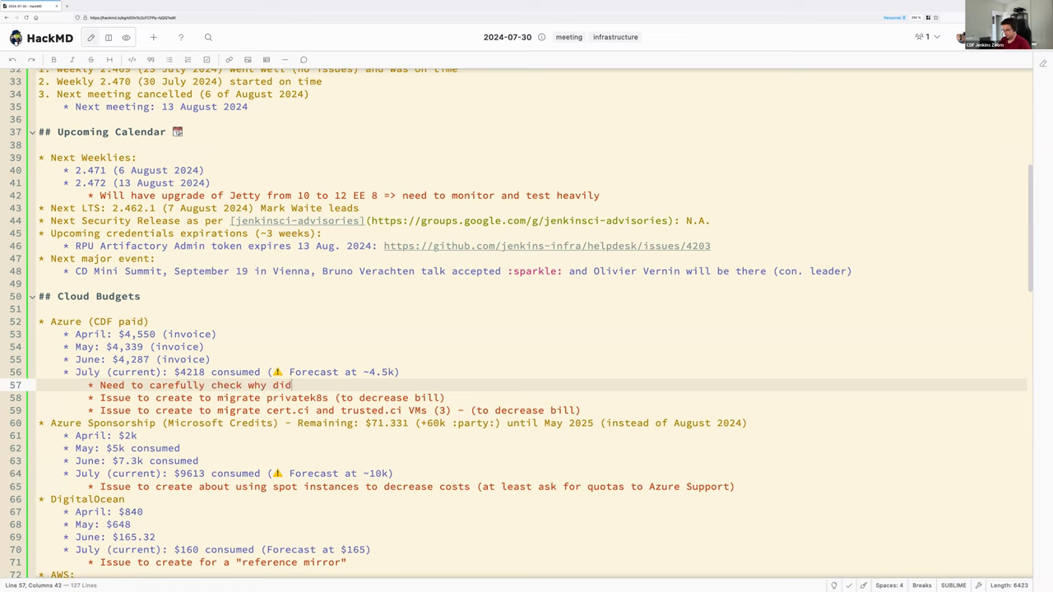
{"action": "type", "text": " it increase"}
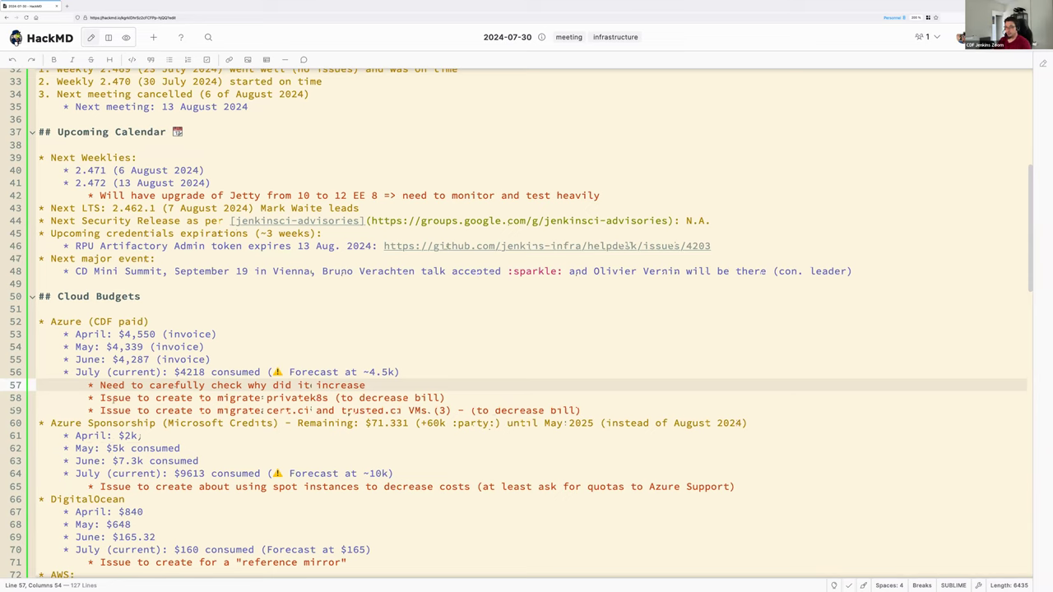
Step: Select the two migration issue lines below the new note
{"action": "key", "text": "Down"}
{"action": "key", "text": "shift+Down"}
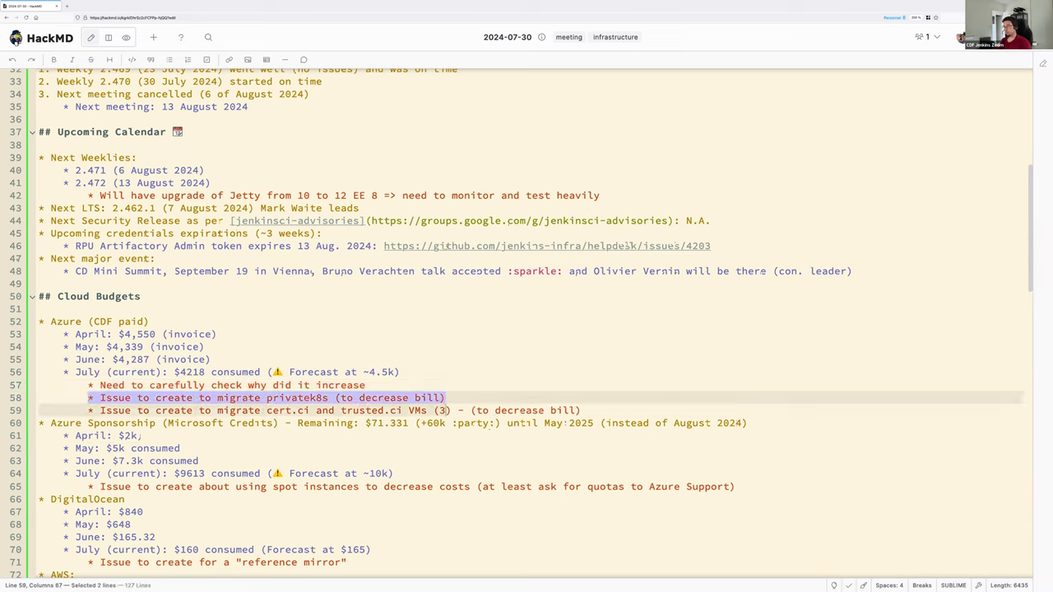
{"action": "key", "text": "shift+End"}
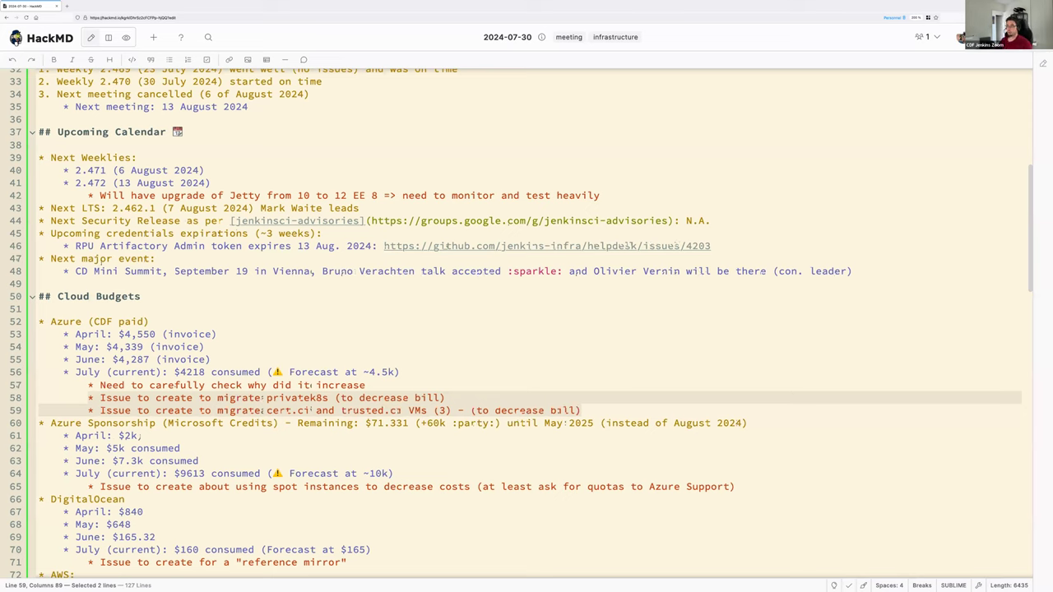
{"action": "triple_click", "coordinate": [136, 372]}
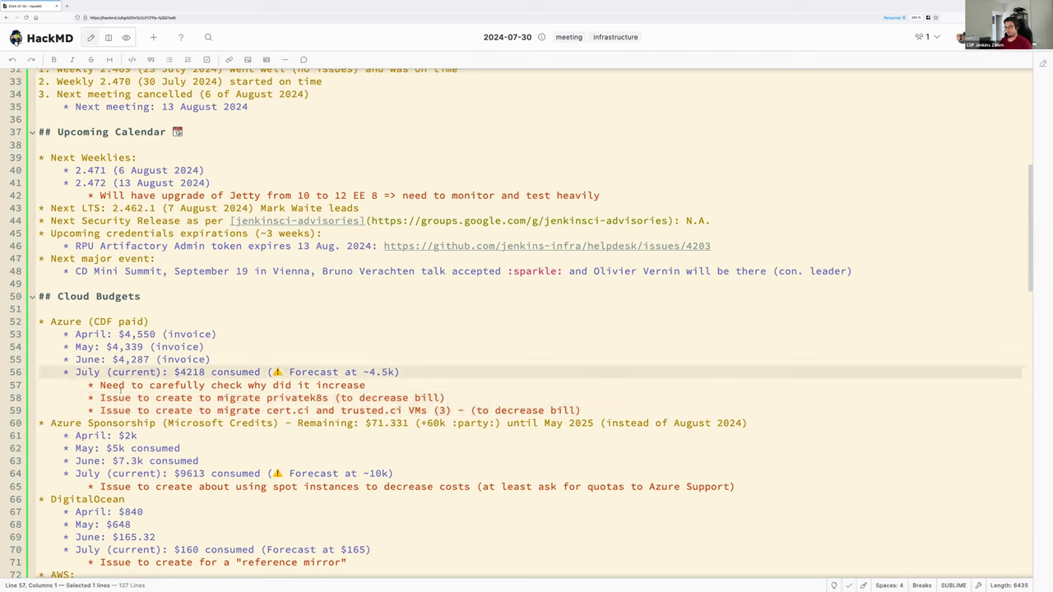
{"action": "scroll", "coordinate": [123, 385], "scroll_direction": "down", "scroll_amount": 1}
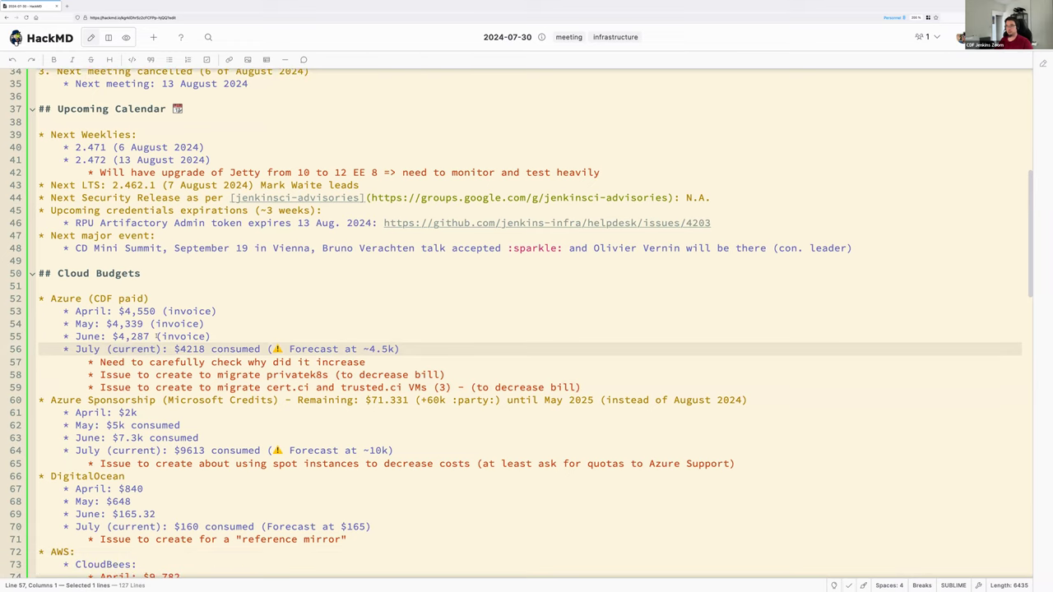
{"action": "scroll", "coordinate": [154, 338], "scroll_direction": "down", "scroll_amount": 1}
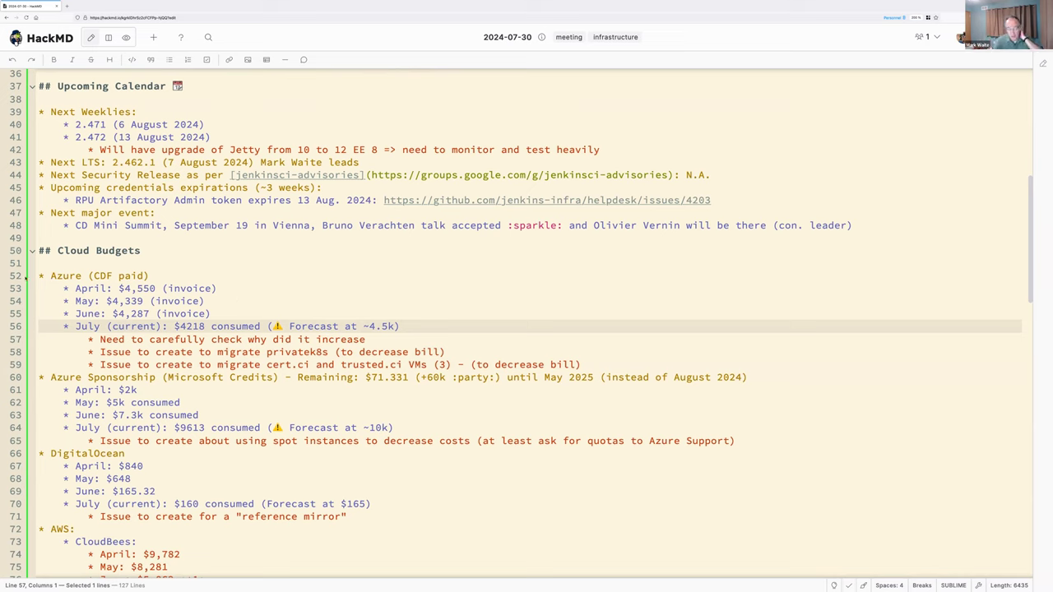
{"action": "left_click", "coordinate": [368, 339]}
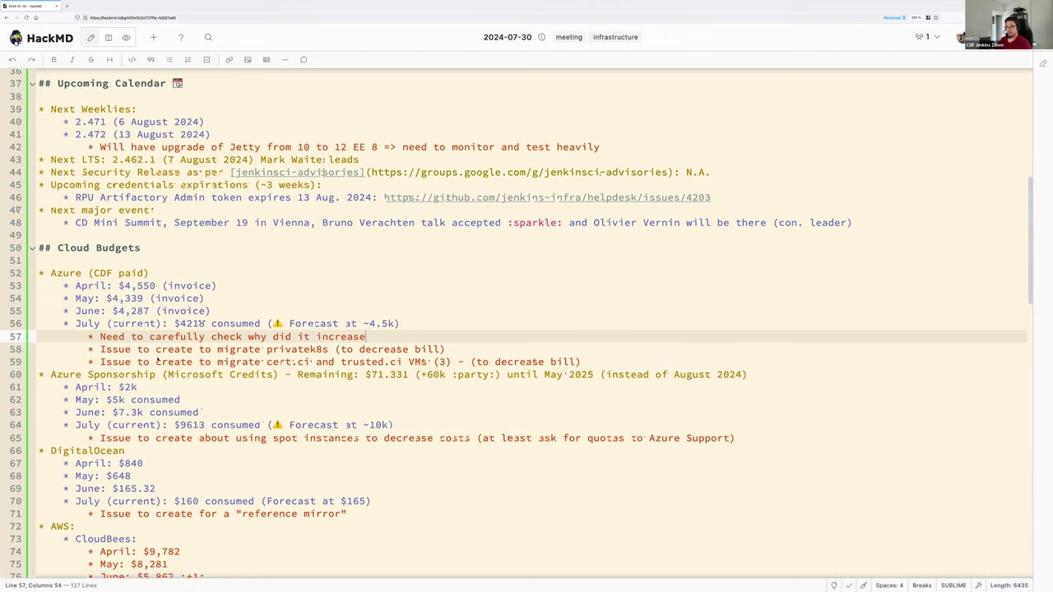
{"action": "scroll", "coordinate": [256, 339], "scroll_direction": "down", "scroll_amount": 1}
{"action": "triple_click", "coordinate": [123, 355]}
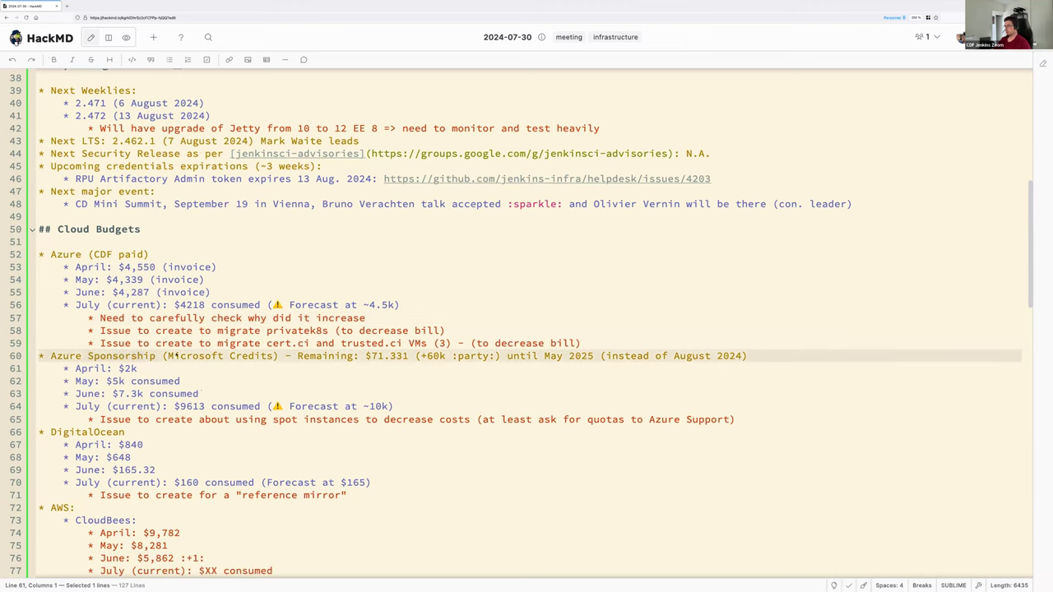
Step: Clear the old 71.33 amount and the (+60k :party:) remark from the Azure Sponsorship line
{"action": "left_click", "coordinate": [407, 356]}
{"action": "key", "text": "BackSpace"}
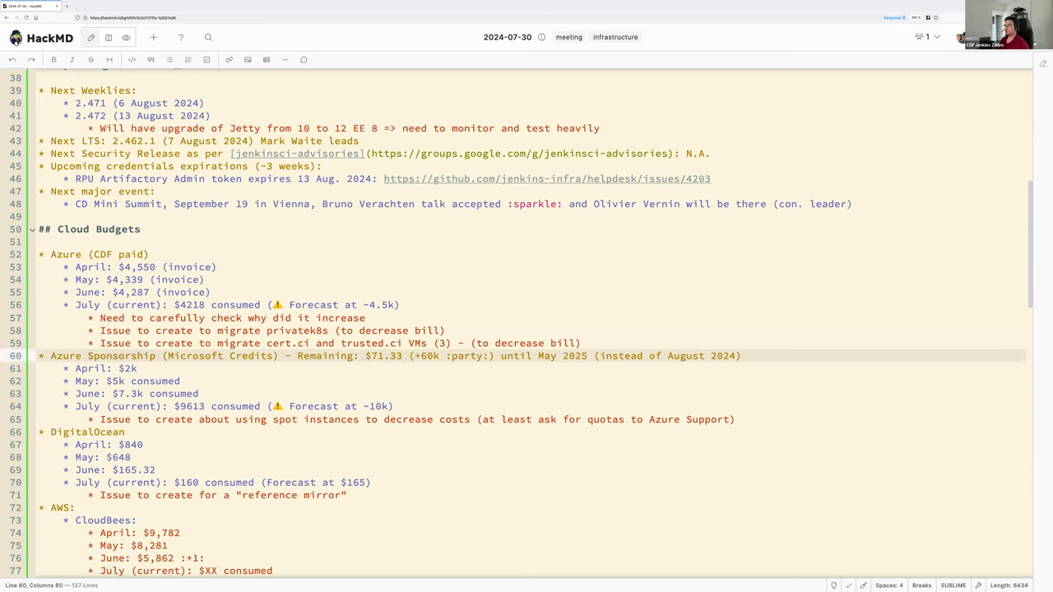
{"action": "key", "text": "BackSpace"}
{"action": "key", "text": "BackSpace"}
{"action": "key", "text": "BackSpace"}
{"action": "key", "text": "BackSpace"}
{"action": "key", "text": "BackSpace"}
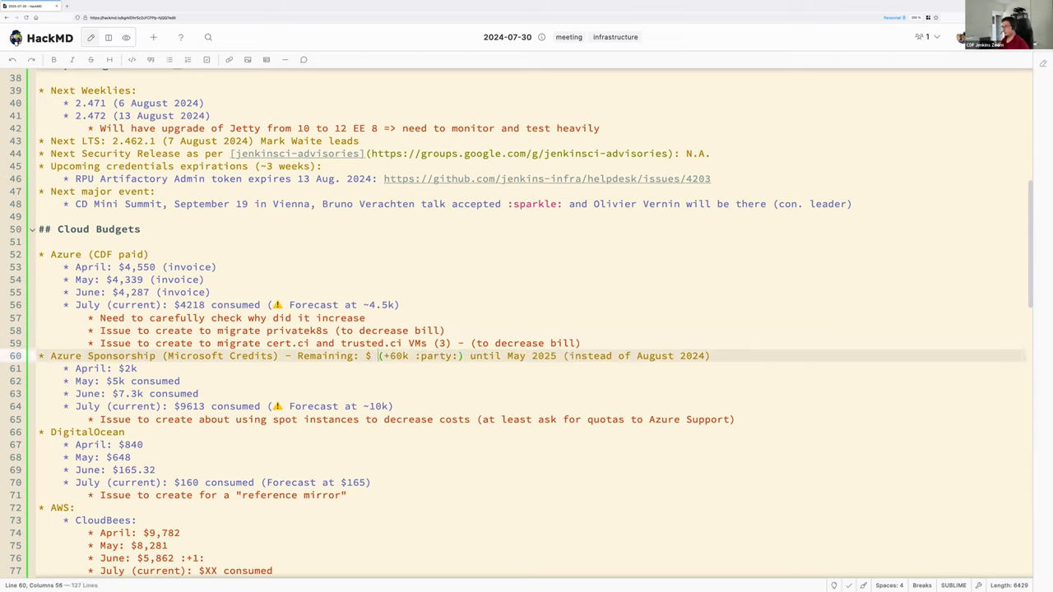
{"action": "key", "text": "shift+Right"}
{"action": "key", "text": "shift+Right"}
{"action": "key", "text": "shift+Right"}
{"action": "key", "text": "shift+Right"}
{"action": "key", "text": "shift+Right"}
{"action": "key", "text": "shift+Right"}
{"action": "key", "text": "shift+Right"}
{"action": "key", "text": "shift+Right"}
{"action": "key", "text": "shift+Right"}
{"action": "key", "text": "shift+Right"}
{"action": "key", "text": "shift+Right"}
{"action": "key", "text": "shift+Right"}
{"action": "key", "text": "shift+Right"}
{"action": "key", "text": "shift+Right"}
{"action": "key", "text": "BackSpace"}
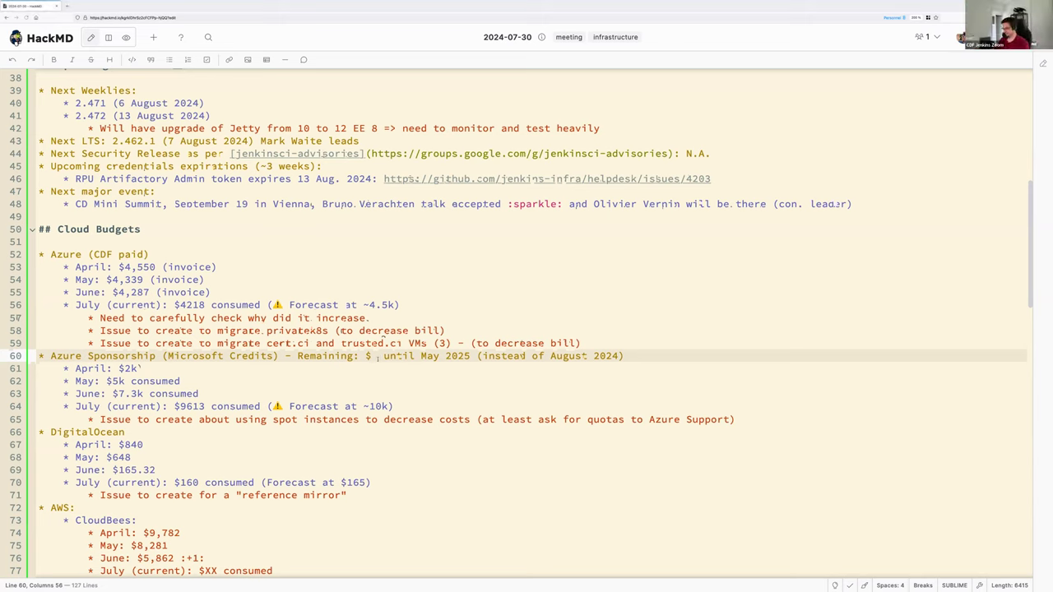
{"action": "key", "text": "BackSpace"}
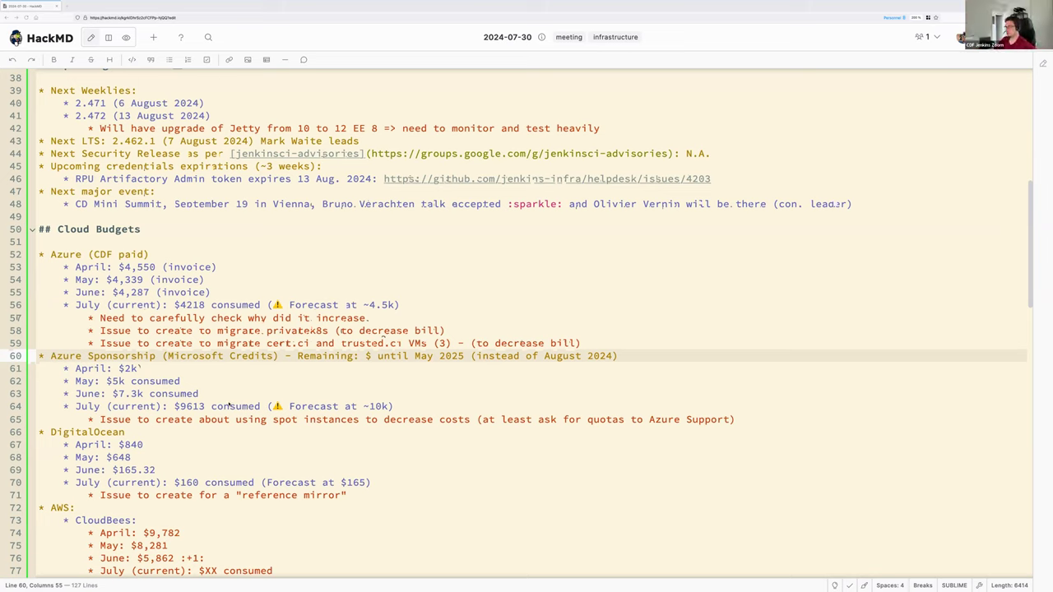
Step: Select the spot instances issue item, then enter 68641 as the remaining Azure credits
{"action": "left_click", "coordinate": [134, 420]}
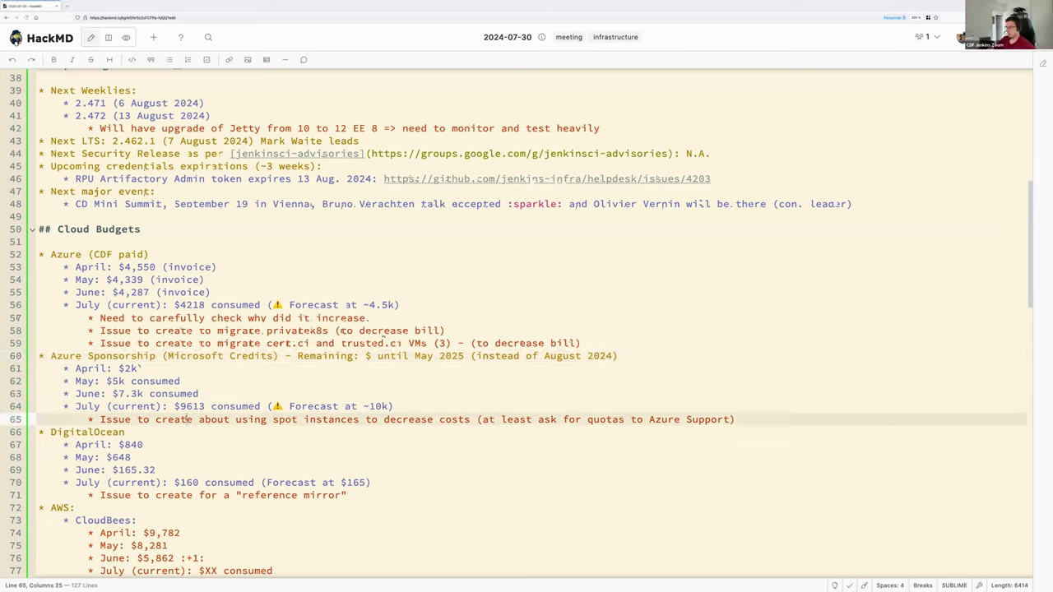
{"action": "left_click", "coordinate": [87, 419]}
{"action": "key", "text": "shift+End"}
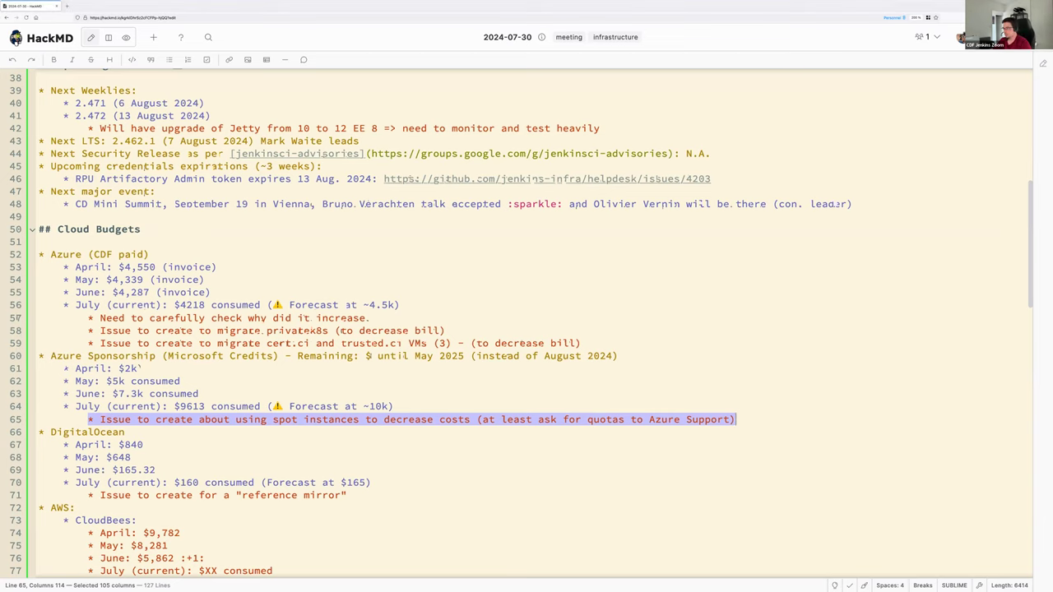
{"action": "left_click", "coordinate": [371, 355]}
{"action": "type", "text": "68641"}
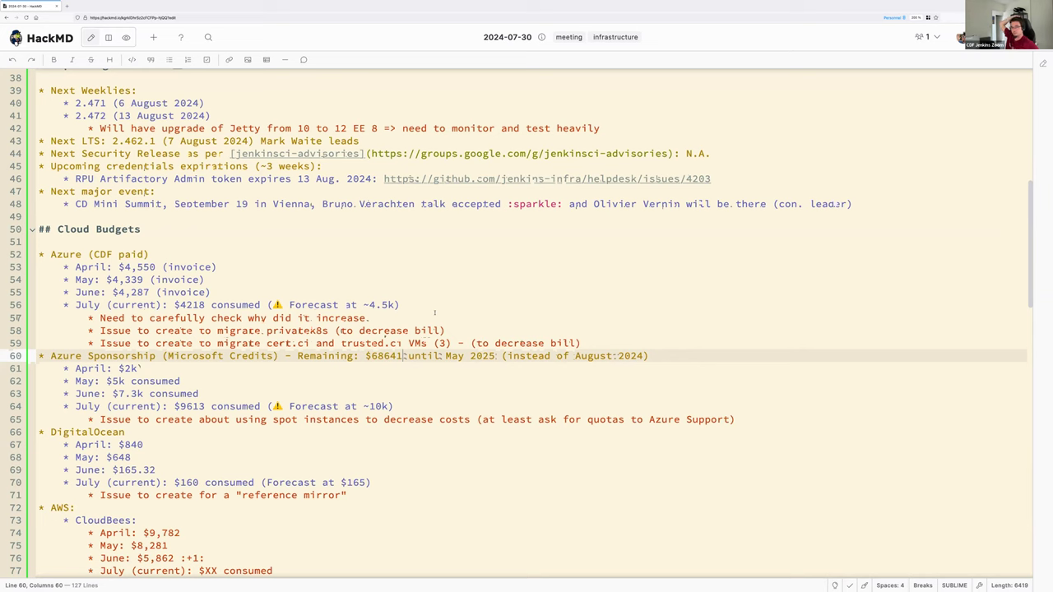
{"action": "scroll", "coordinate": [316, 342], "scroll_direction": "down", "scroll_amount": 1}
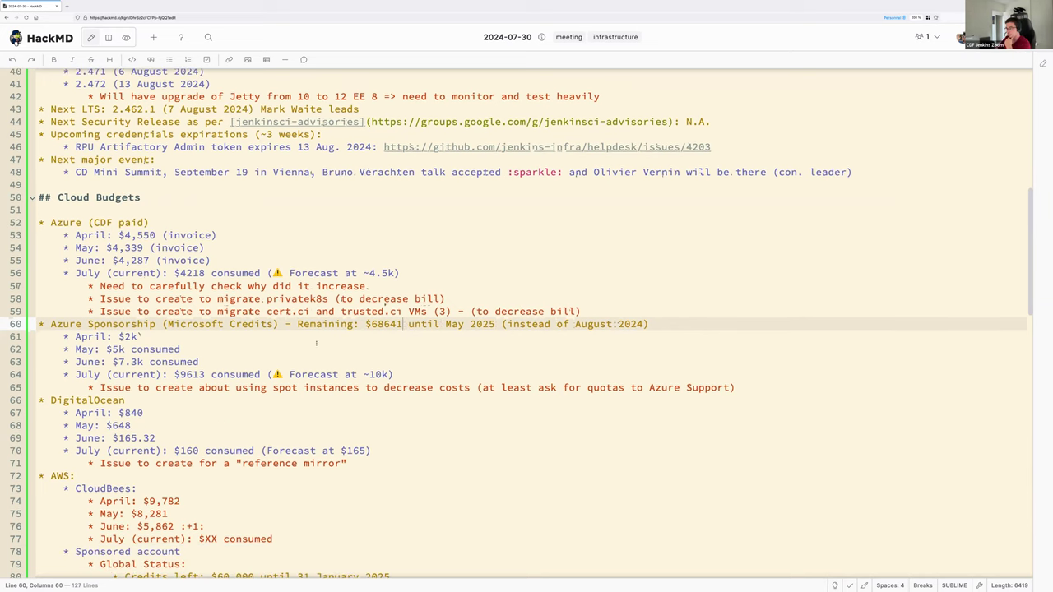
{"action": "key", "text": "Right"}
{"action": "double_click", "coordinate": [263, 324]}
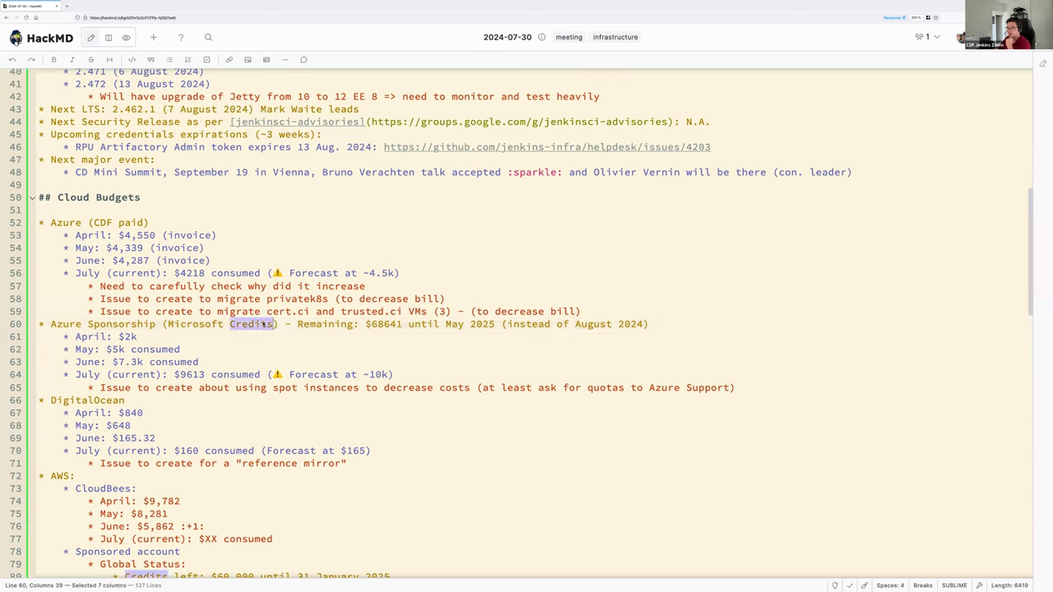
{"action": "triple_click", "coordinate": [263, 325]}
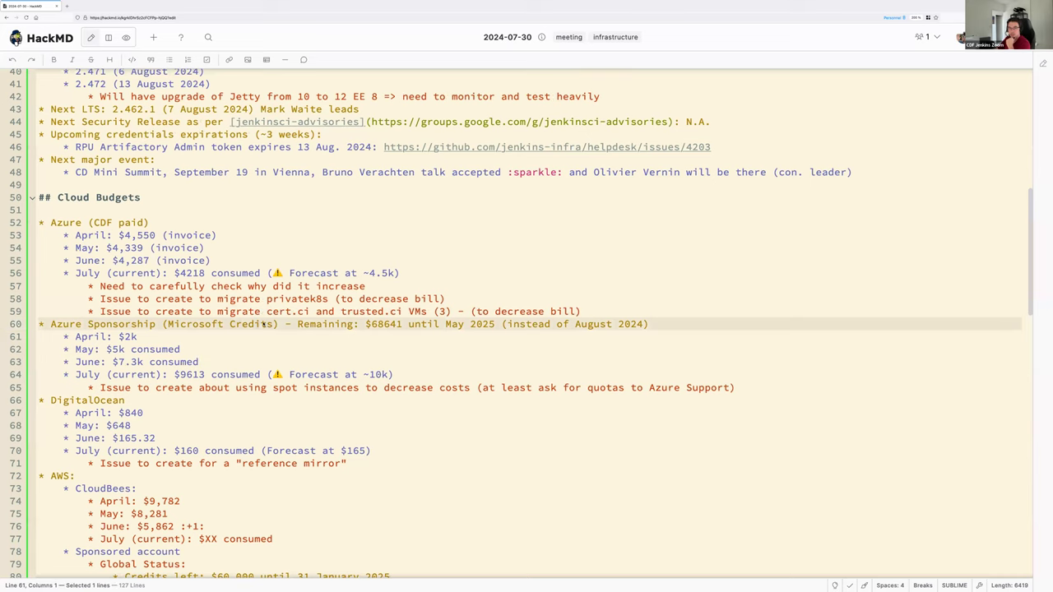
{"action": "left_click", "coordinate": [263, 324]}
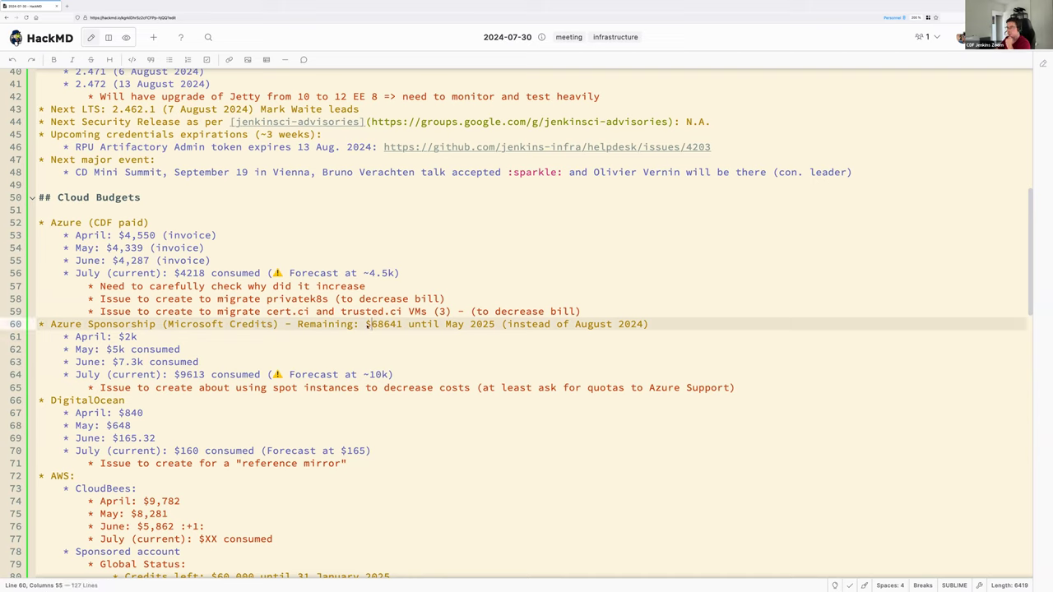
{"action": "left_click_drag", "start_coordinate": [366, 325], "coordinate": [402, 324]}
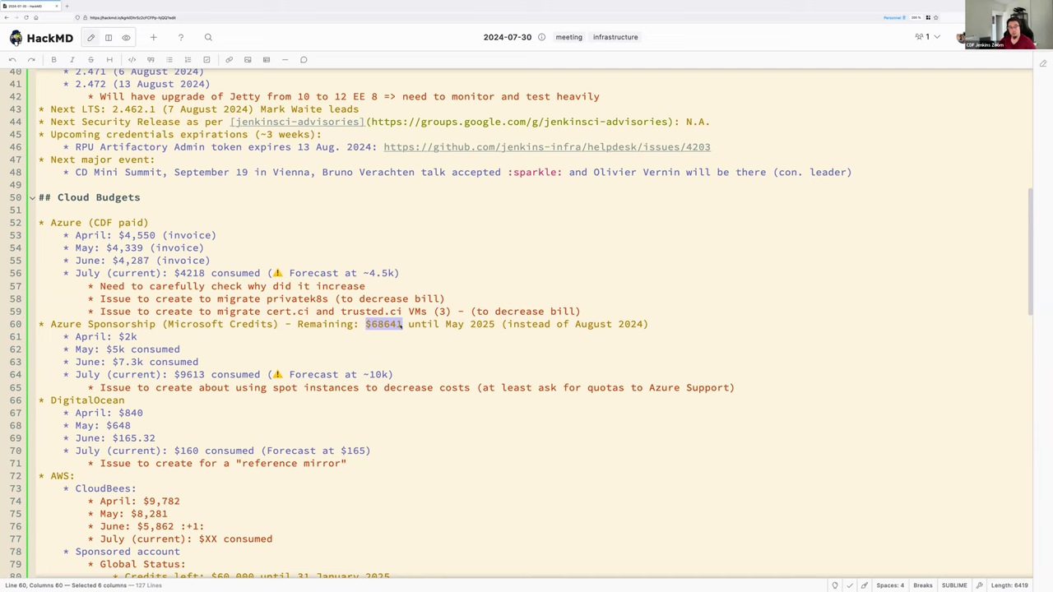
{"action": "left_click", "coordinate": [88, 300]}
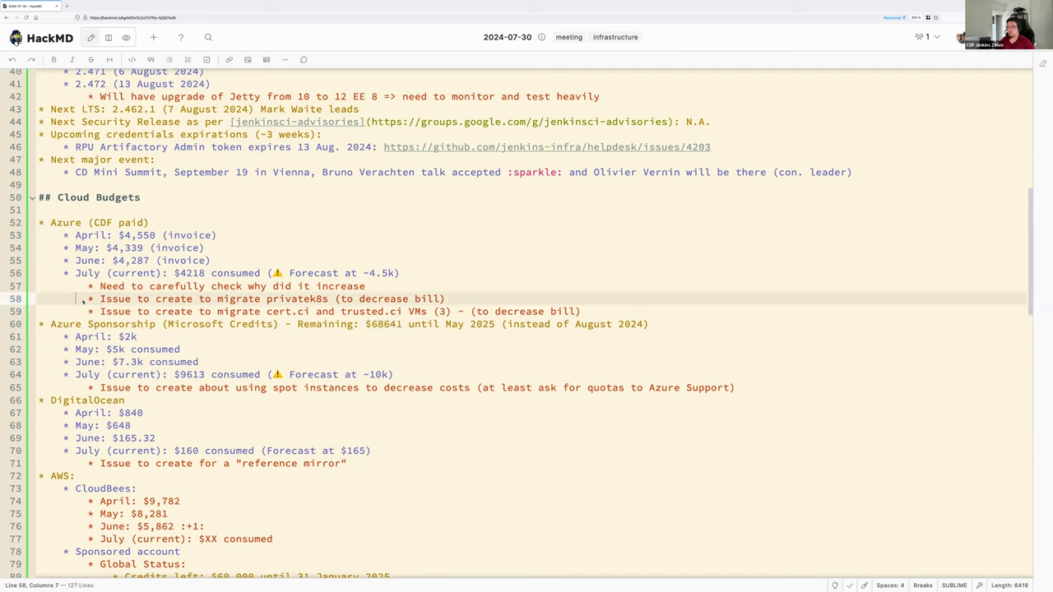
{"action": "left_click", "coordinate": [583, 312], "text": "shift"}
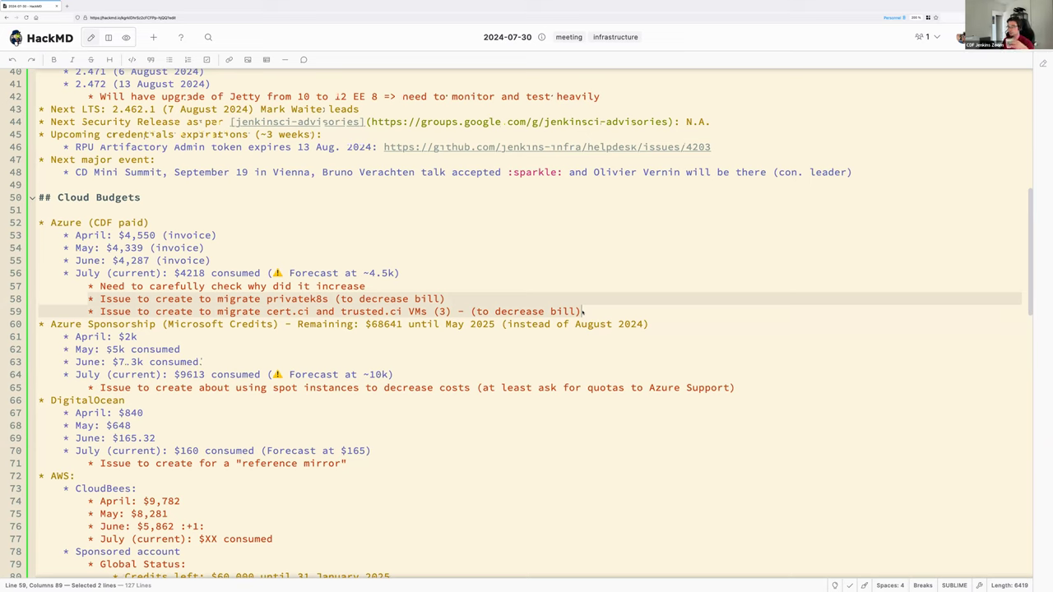
{"action": "double_click", "coordinate": [384, 325]}
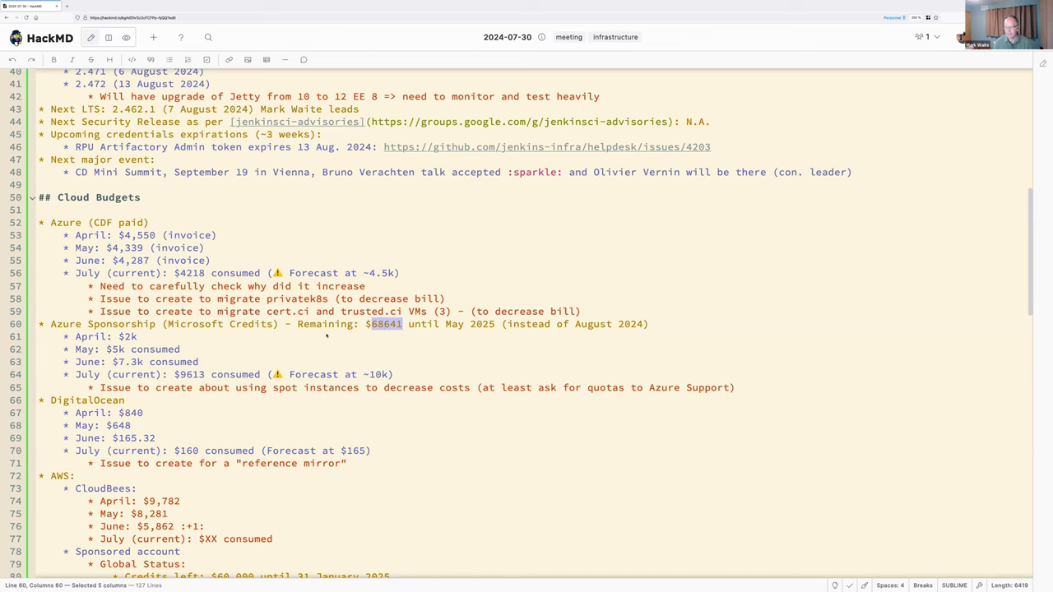
{"action": "scroll", "coordinate": [270, 336], "scroll_direction": "down", "scroll_amount": 4}
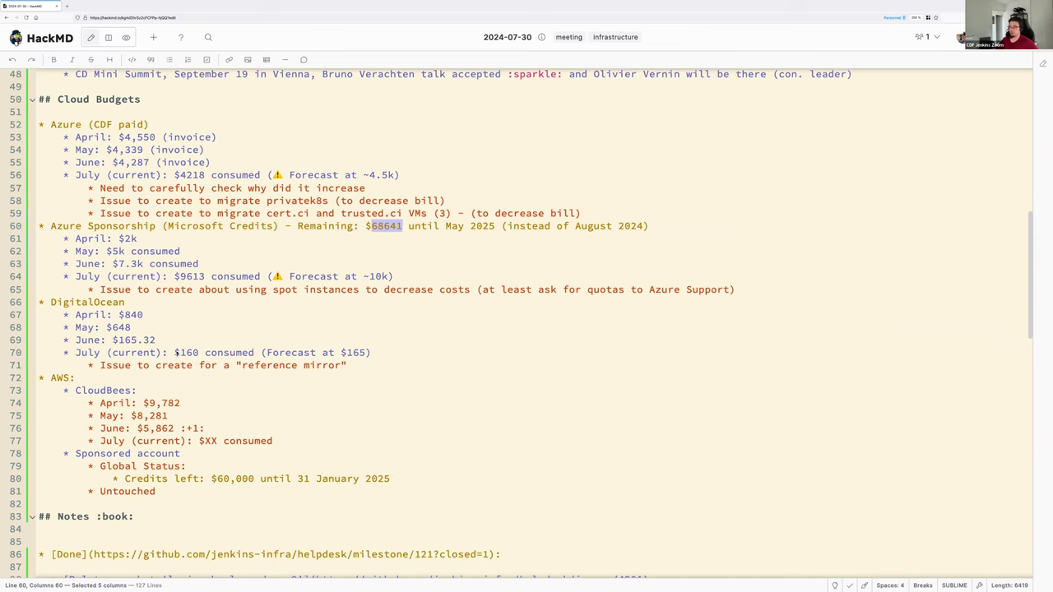
{"action": "triple_click", "coordinate": [175, 352]}
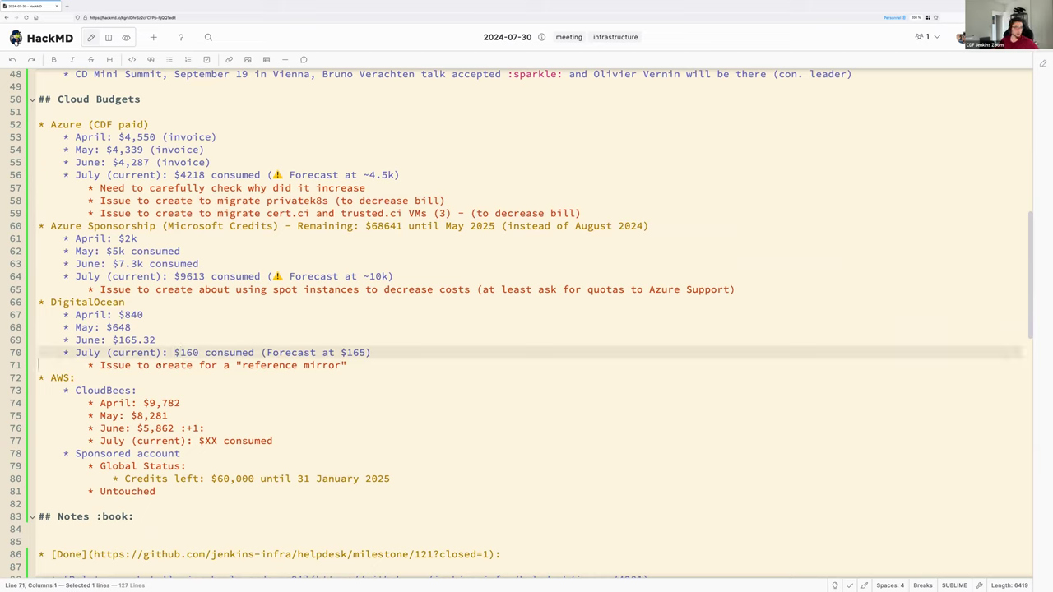
{"action": "scroll", "coordinate": [200, 408], "scroll_direction": "down", "scroll_amount": 1}
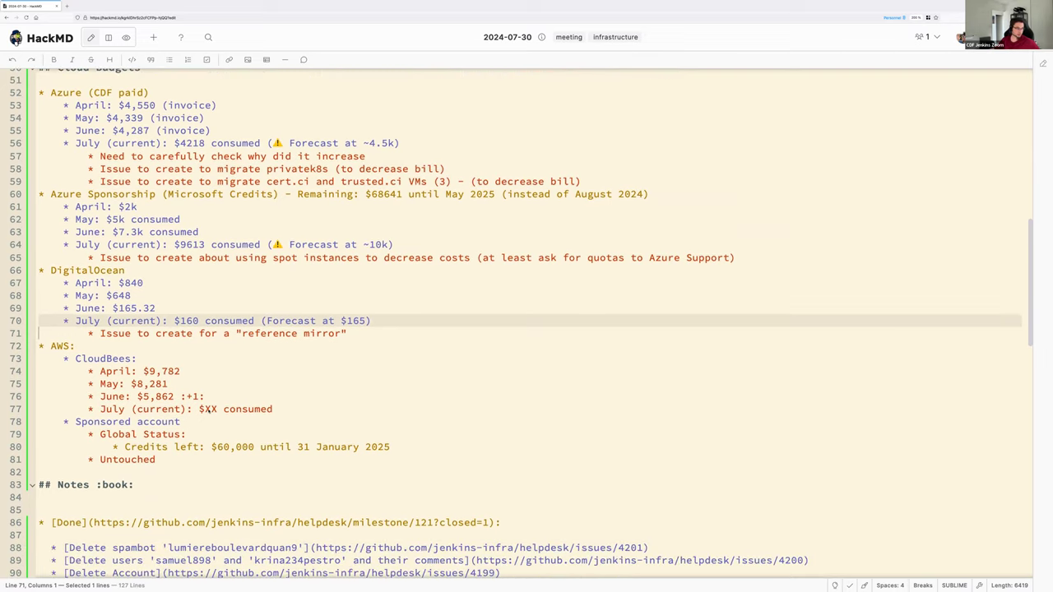
{"action": "scroll", "coordinate": [183, 411], "scroll_direction": "down", "scroll_amount": 1}
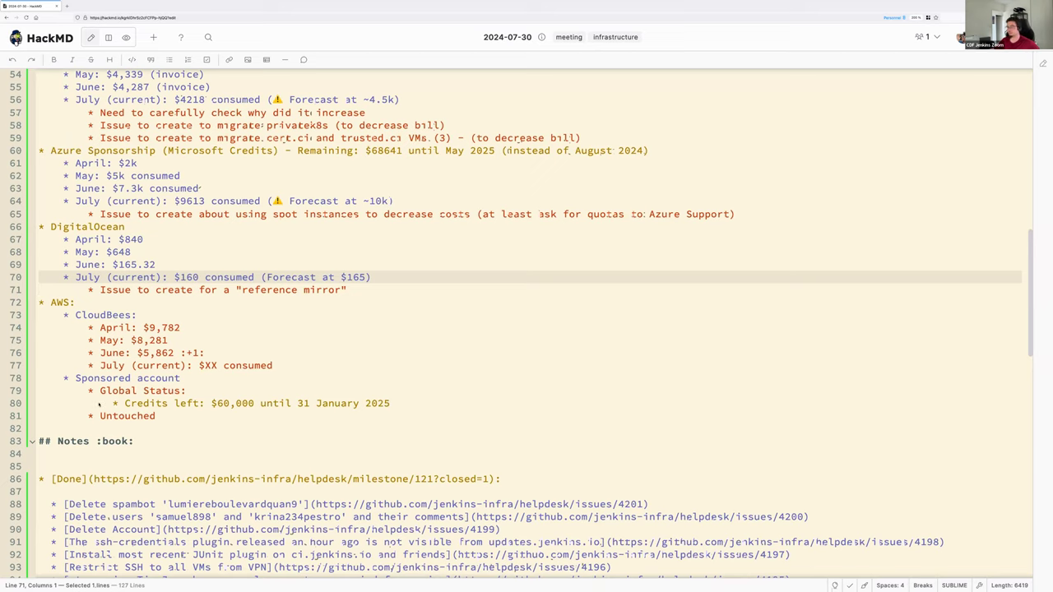
{"action": "scroll", "coordinate": [119, 387], "scroll_direction": "down", "scroll_amount": 1}
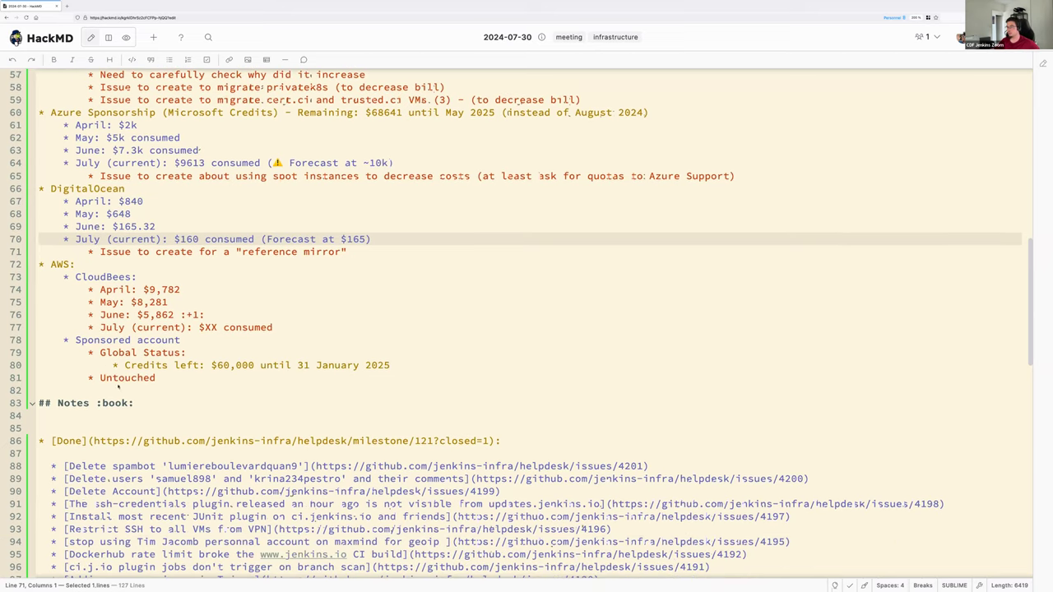
{"action": "left_click", "coordinate": [61, 265]}
{"action": "left_click_drag", "start_coordinate": [40, 265], "coordinate": [291, 327]}
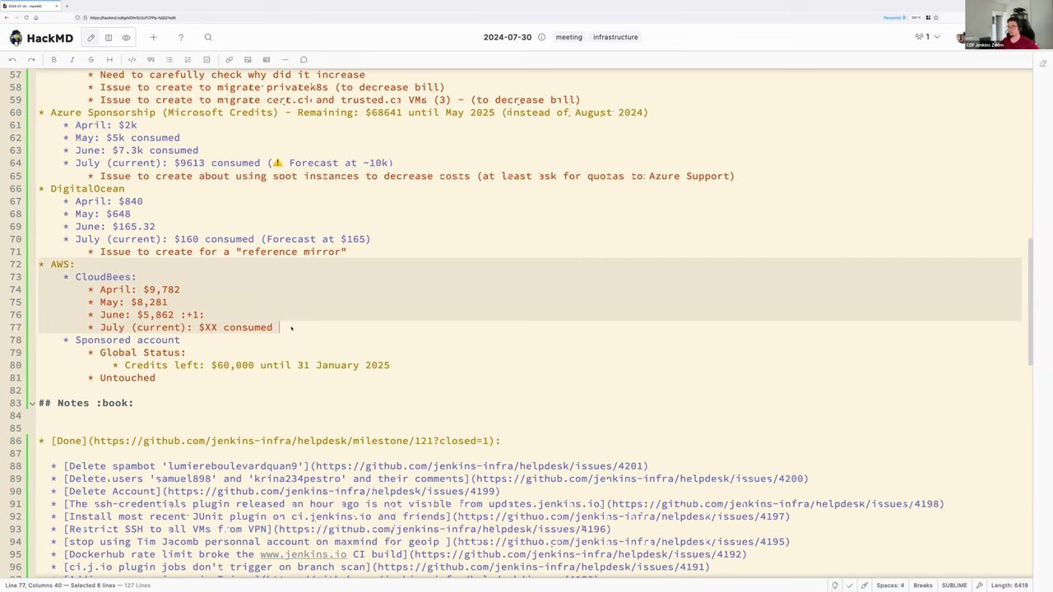
Step: Replace the $XX placeholder on AWS July with '6k consumed (forecast 6.5k)'
{"action": "double_click", "coordinate": [215, 328]}
{"action": "key", "text": "BackSpace"}
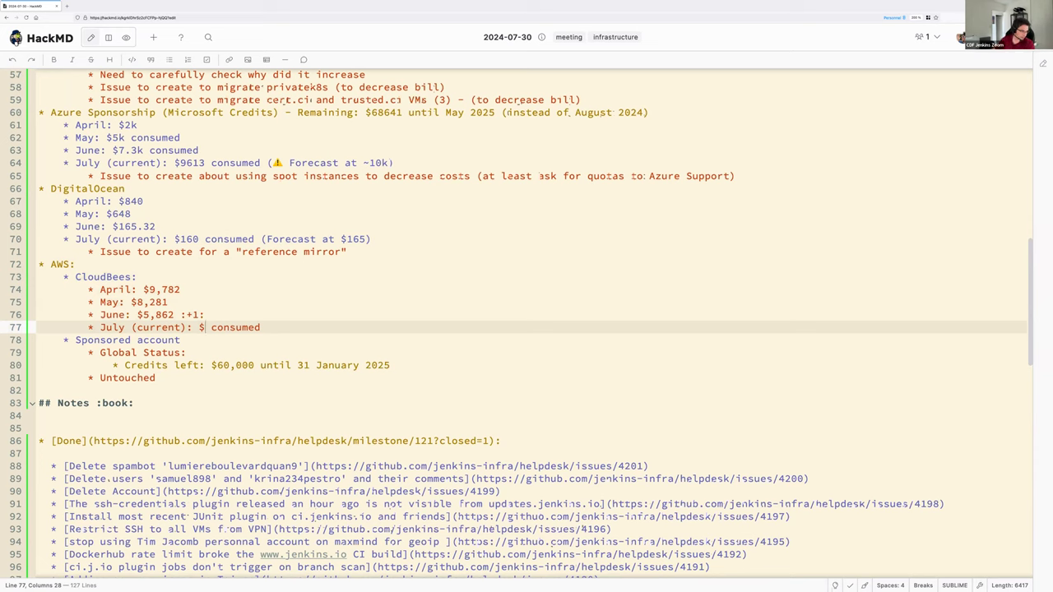
{"action": "type", "text": "6"}
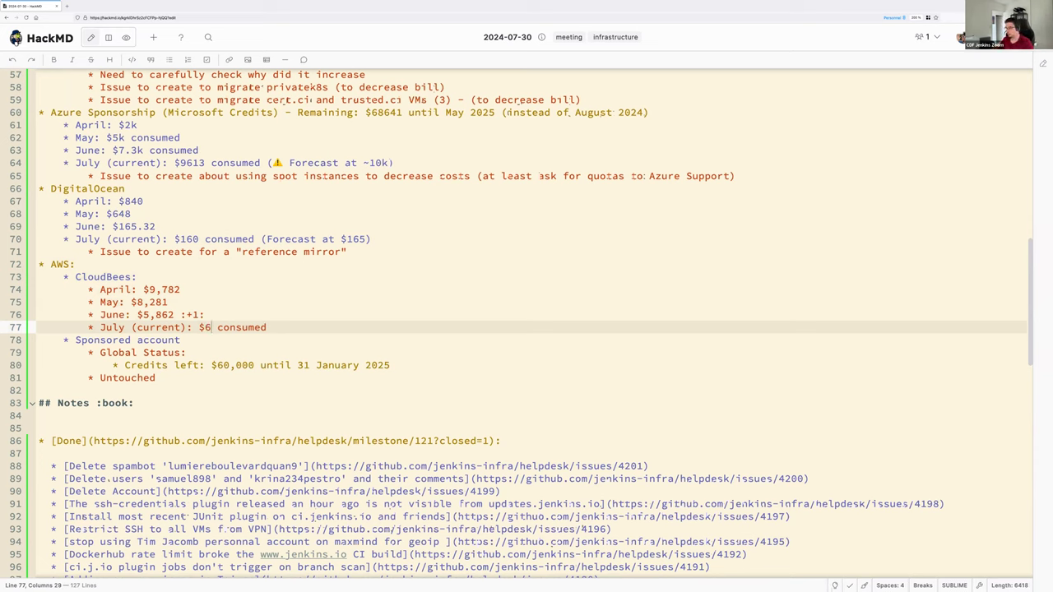
{"action": "type", "text": "k consumed "}
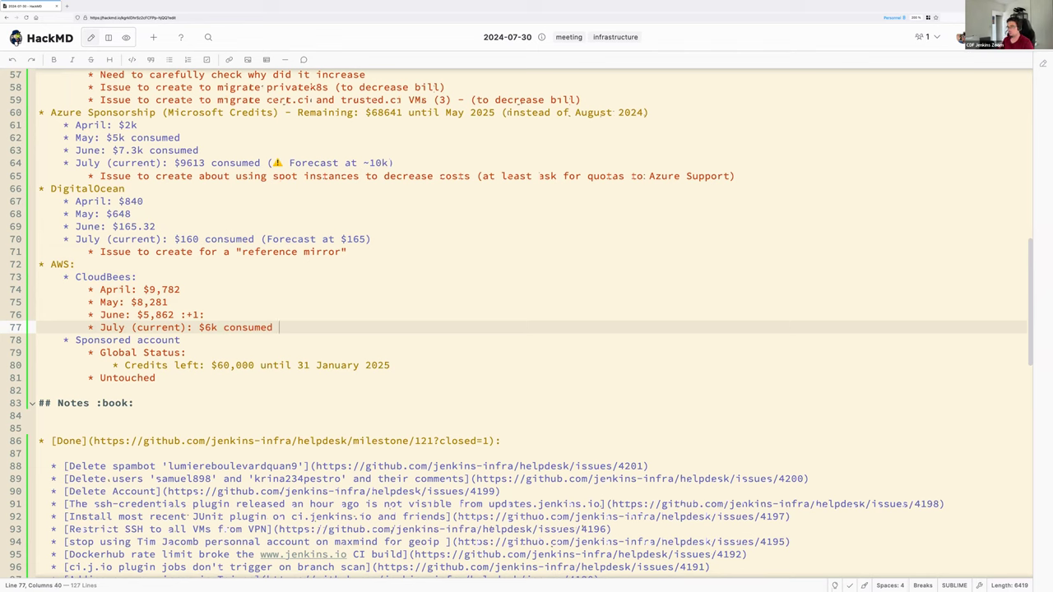
{"action": "type", "text": "(foreca"}
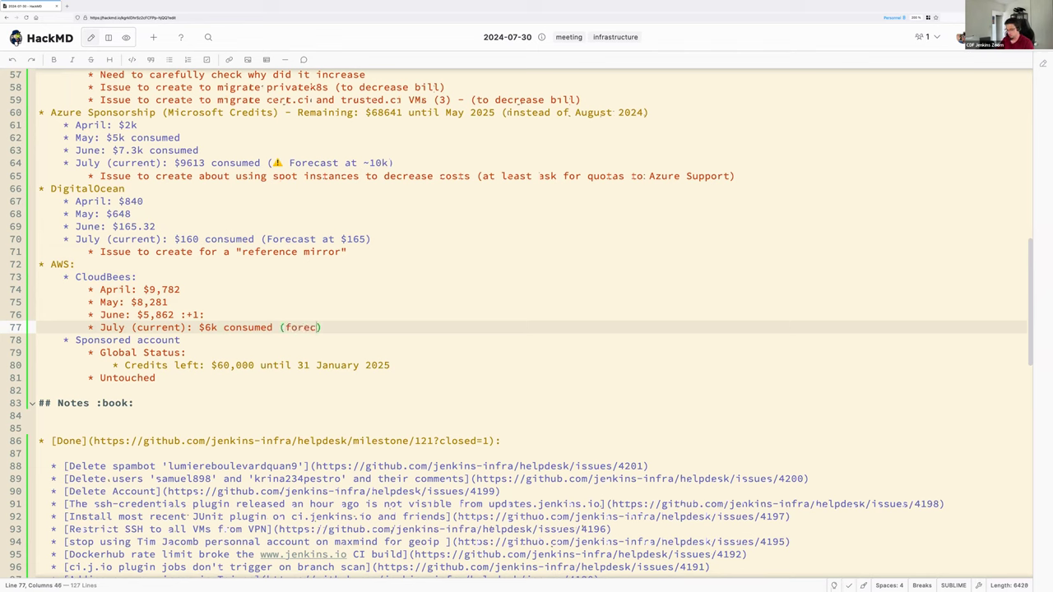
{"action": "type", "text": "st 6.5k)"}
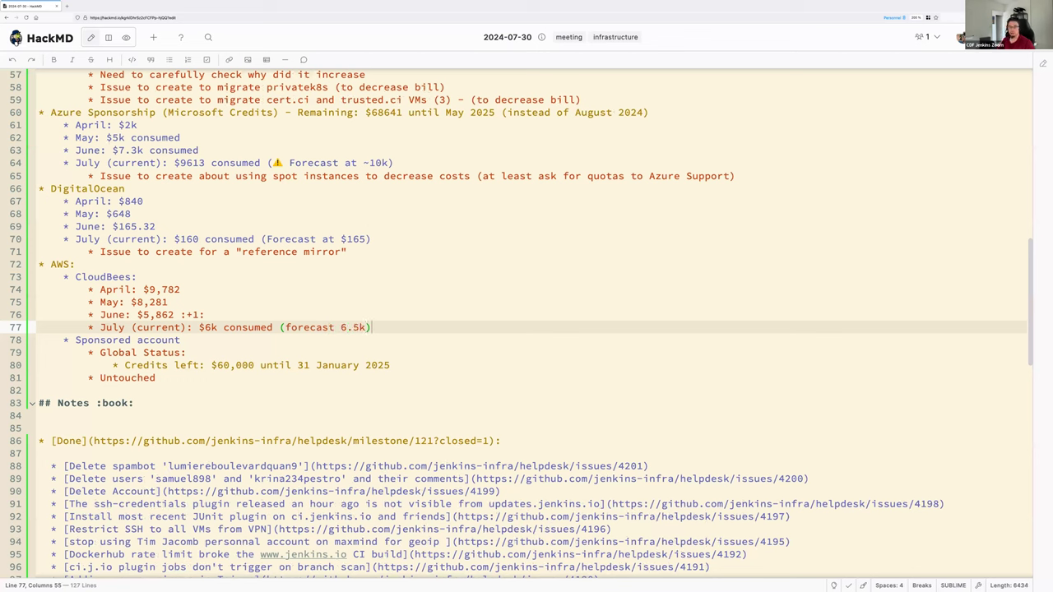